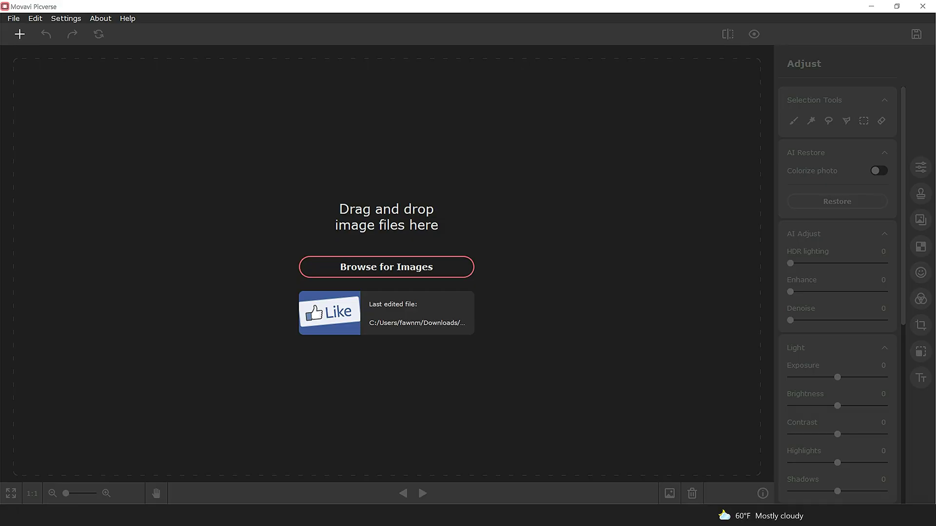
# Drag pexels-andrew-neel-7041534.jpg into Picverse to load the beanie photo
pyautogui.moveTo(11, 182); pyautogui.dragTo(248, 242)
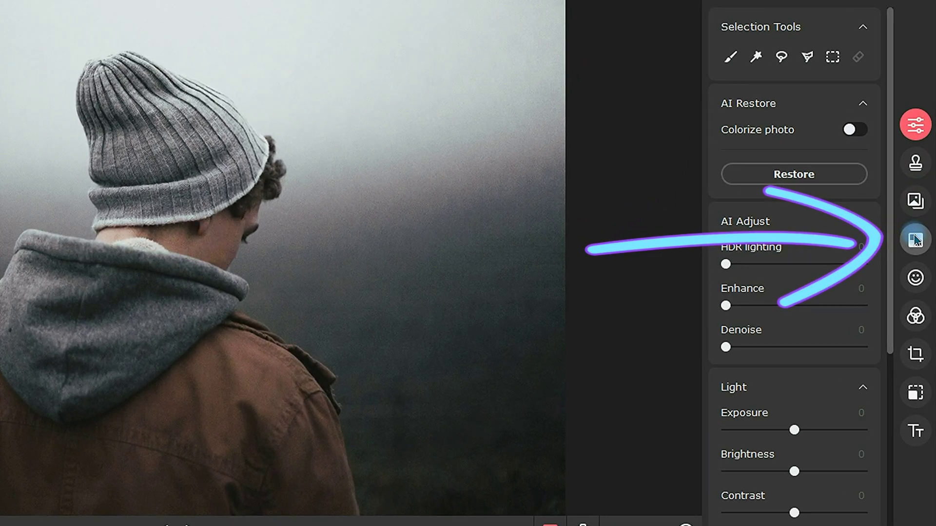
# Use Change Background's Auto Select to separate the person from the fog
pyautogui.click(916, 241)
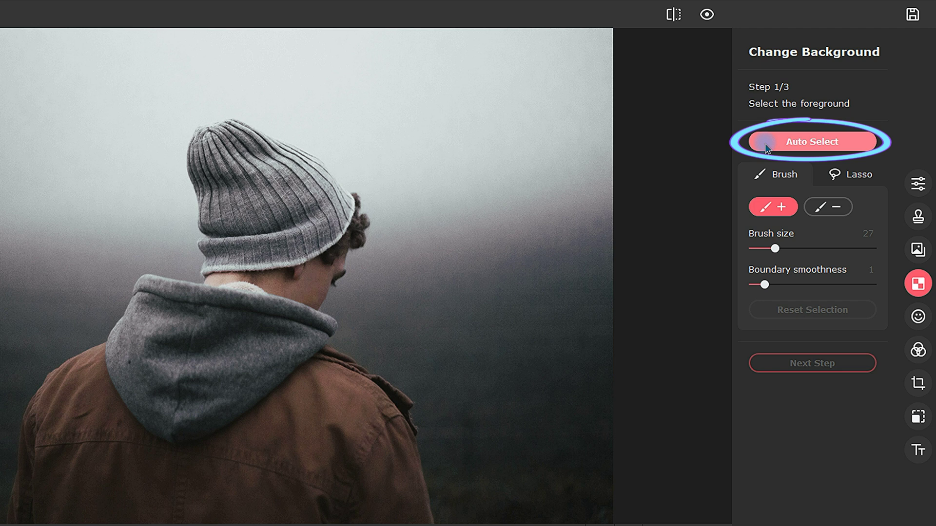
pyautogui.click(766, 147)
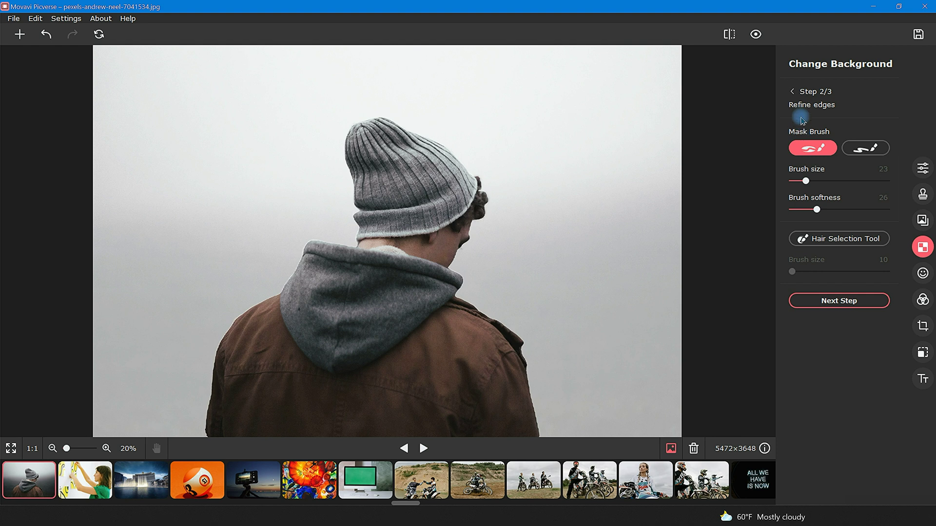
# Go back to Step 1/3 of Change Background for foreground selection
pyautogui.click(792, 92)
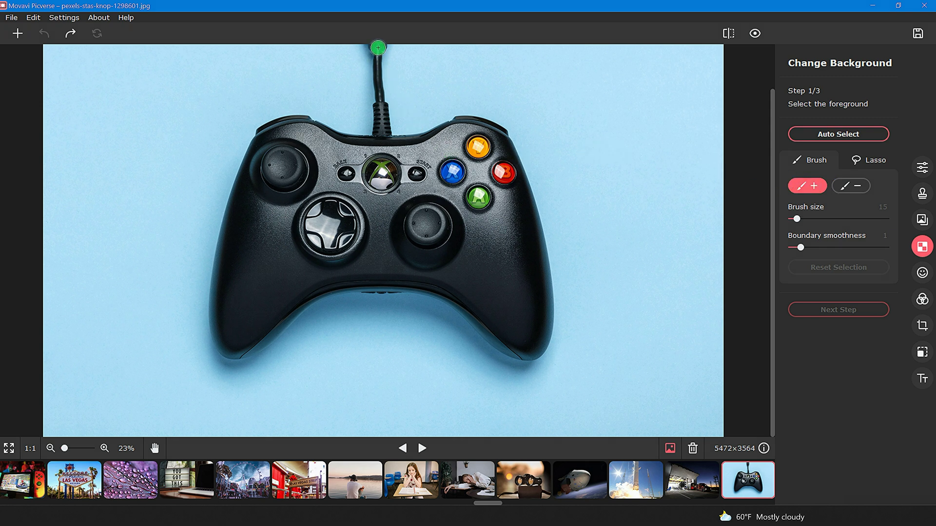
# Mark the controller and cable with the + brush and the blue surroundings with the − brush
pyautogui.moveTo(379, 48)
pyautogui.mouseDown()
pyautogui.moveTo(380, 136)
pyautogui.moveTo(383, 108)
pyautogui.moveTo(381, 137)
pyautogui.moveTo(420, 140)
pyautogui.moveTo(478, 125)
pyautogui.moveTo(524, 197)
pyautogui.moveTo(544, 311)
pyautogui.moveTo(508, 346)
pyautogui.moveTo(448, 297)
pyautogui.moveTo(360, 283)
pyautogui.moveTo(232, 351)
pyautogui.moveTo(217, 283)
pyautogui.moveTo(245, 175)
pyautogui.moveTo(277, 125)
pyautogui.moveTo(389, 143)
pyautogui.moveTo(462, 122)
pyautogui.moveTo(510, 151)
pyautogui.moveTo(523, 268)
pyautogui.moveTo(479, 174)
pyautogui.moveTo(281, 271)
pyautogui.moveTo(331, 168)
pyautogui.moveTo(317, 224)
pyautogui.mouseUp()
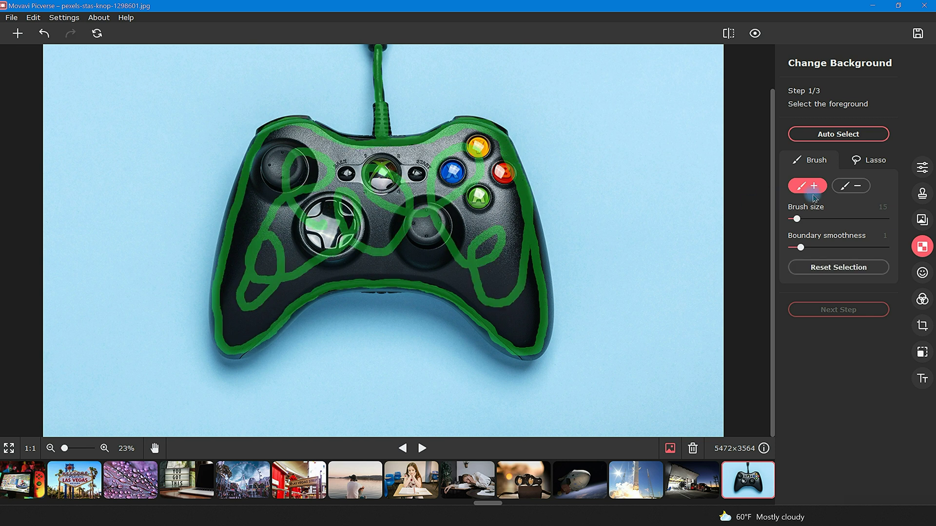
pyautogui.click(844, 187)
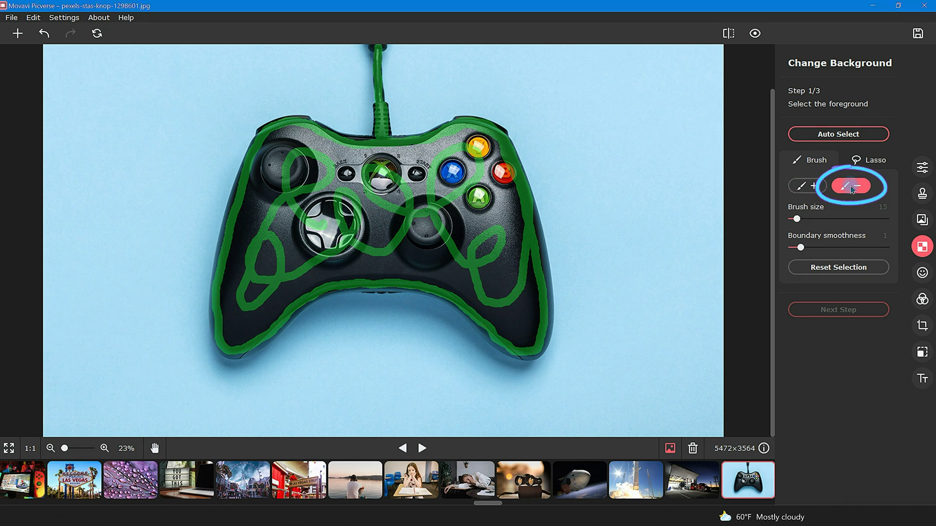
pyautogui.moveTo(390, 56)
pyautogui.mouseDown()
pyautogui.moveTo(402, 128)
pyautogui.moveTo(510, 118)
pyautogui.moveTo(563, 308)
pyautogui.moveTo(386, 303)
pyautogui.moveTo(196, 253)
pyautogui.moveTo(355, 116)
pyautogui.moveTo(217, 63)
pyautogui.moveTo(260, 415)
pyautogui.moveTo(660, 234)
pyautogui.moveTo(445, 74)
pyautogui.moveTo(432, 73)
pyautogui.mouseUp()
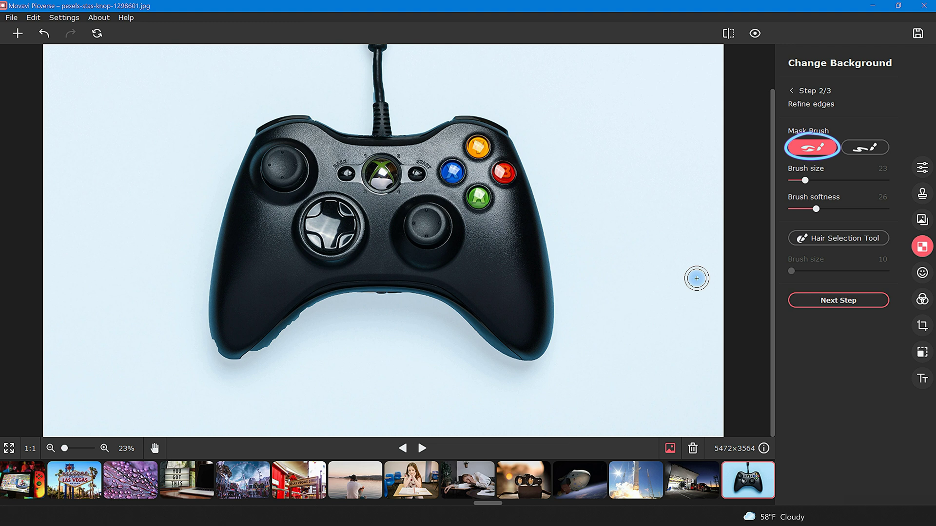
# Resize the mask brush, zoom in, and repaint the missing left grip edge
pyautogui.moveTo(798, 184)
pyautogui.mouseDown()
pyautogui.moveTo(852, 185)
pyautogui.moveTo(811, 192)
pyautogui.moveTo(813, 209)
pyautogui.moveTo(838, 209)
pyautogui.moveTo(808, 215)
pyautogui.mouseUp()
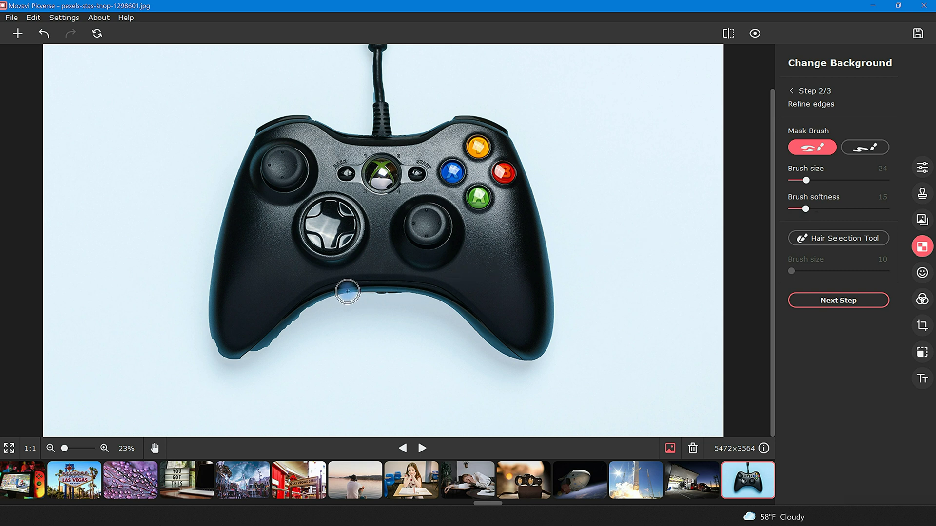
pyautogui.scroll(3, 223, 345)
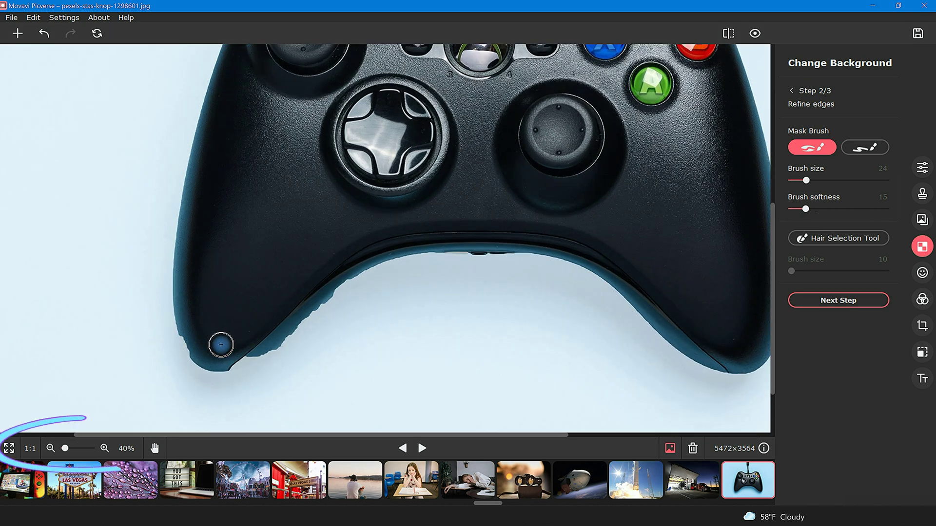
pyautogui.scroll(2, 221, 345)
pyautogui.scroll(5, 174, 356)
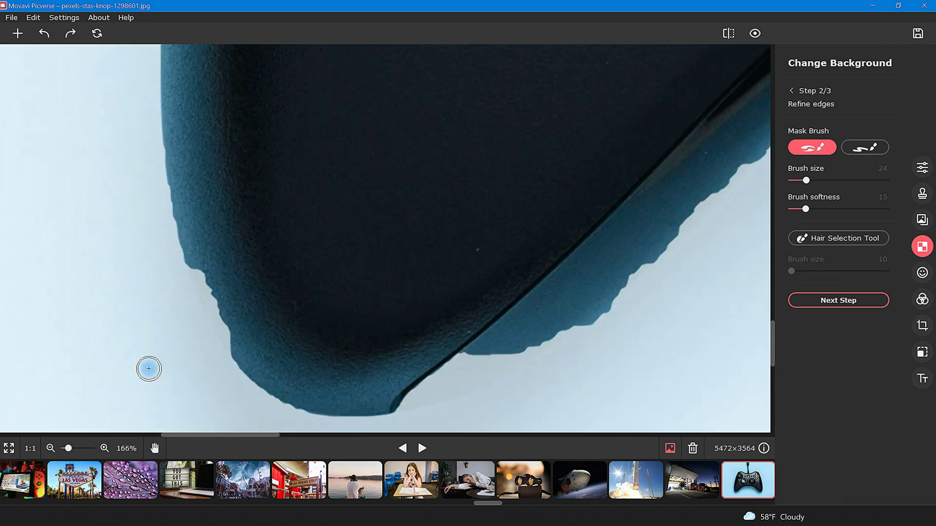
pyautogui.moveTo(192, 259)
pyautogui.mouseDown()
pyautogui.moveTo(229, 344)
pyautogui.moveTo(270, 374)
pyautogui.moveTo(204, 276)
pyautogui.moveTo(245, 347)
pyautogui.mouseUp()
# Restore the controller's bottom edge and fill the white notch in the mask
pyautogui.scroll(-4, 395, 352)
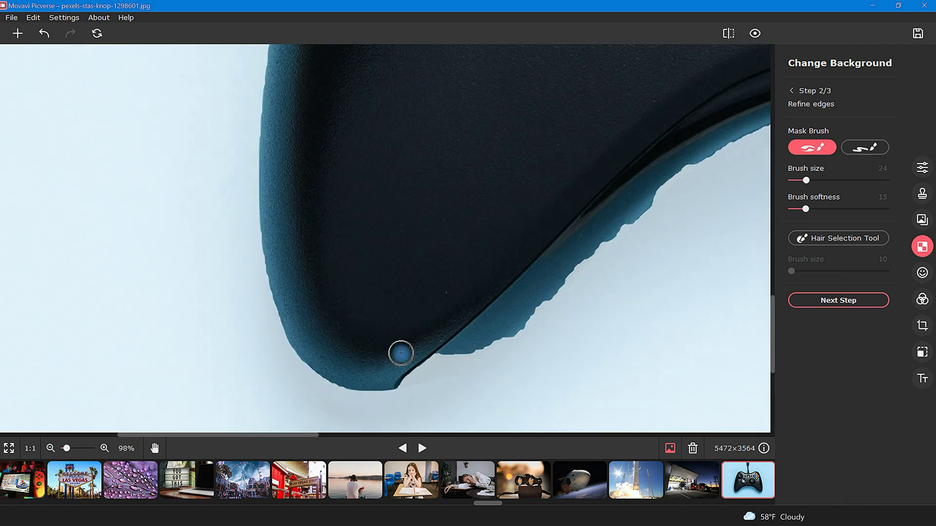
pyautogui.moveTo(385, 376)
pyautogui.mouseDown()
pyautogui.moveTo(465, 353)
pyautogui.moveTo(580, 246)
pyautogui.mouseUp()
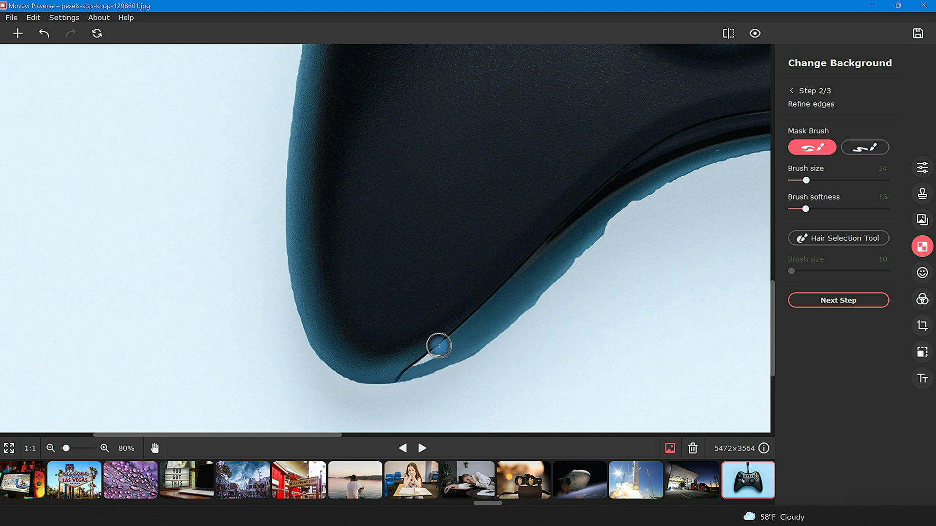
pyautogui.moveTo(437, 342); pyautogui.dragTo(430, 355)
pyautogui.scroll(1, 430, 355)
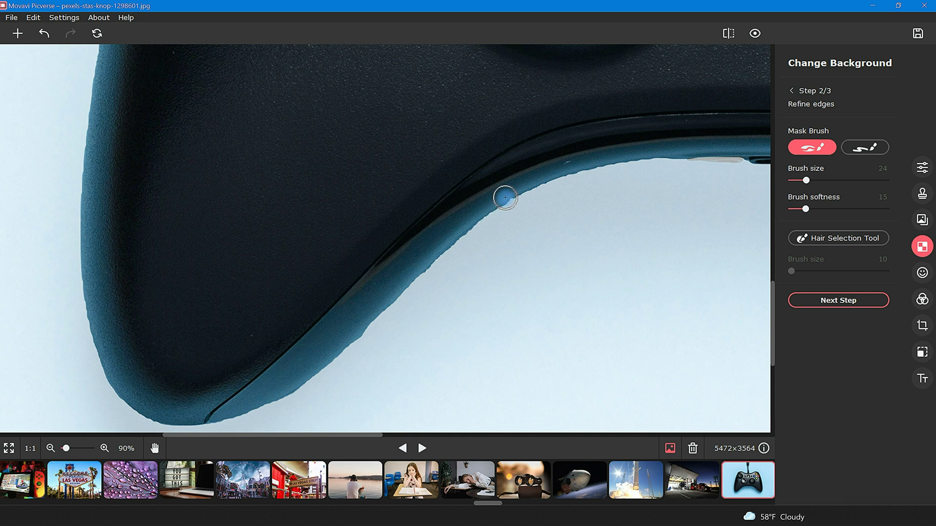
pyautogui.scroll(-6, 302, 298)
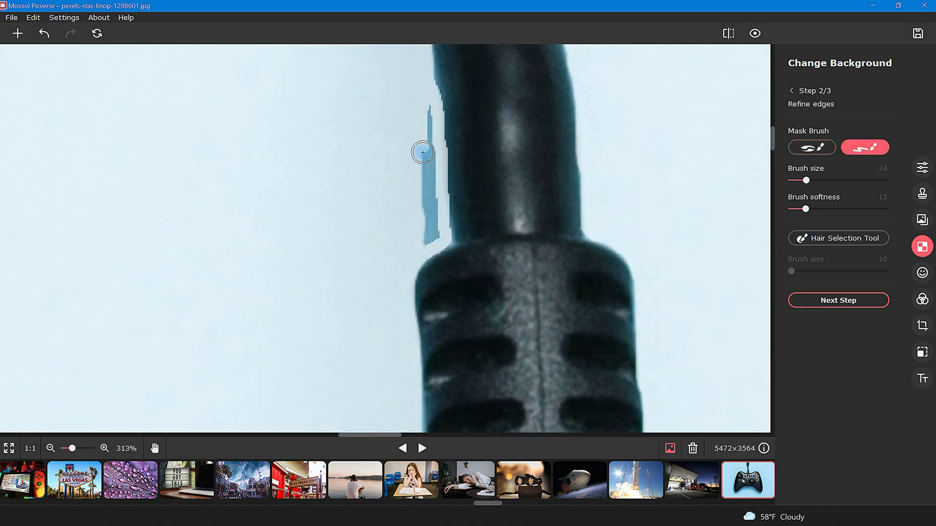
# Erase the stray mask stroke below the controller and zoom back out
pyautogui.moveTo(423, 152)
pyautogui.mouseDown()
pyautogui.moveTo(439, 196)
pyautogui.moveTo(428, 240)
pyautogui.mouseUp()
pyautogui.scroll(-8, 425, 241)
pyautogui.scroll(-5, 443, 332)
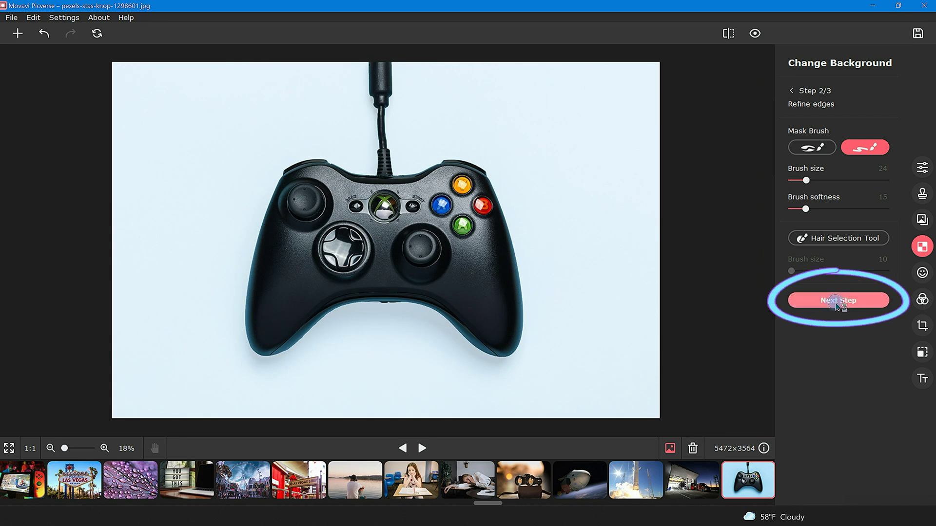
# Preview white, yellow, green and cyan backgrounds behind the controller
pyautogui.click(836, 304)
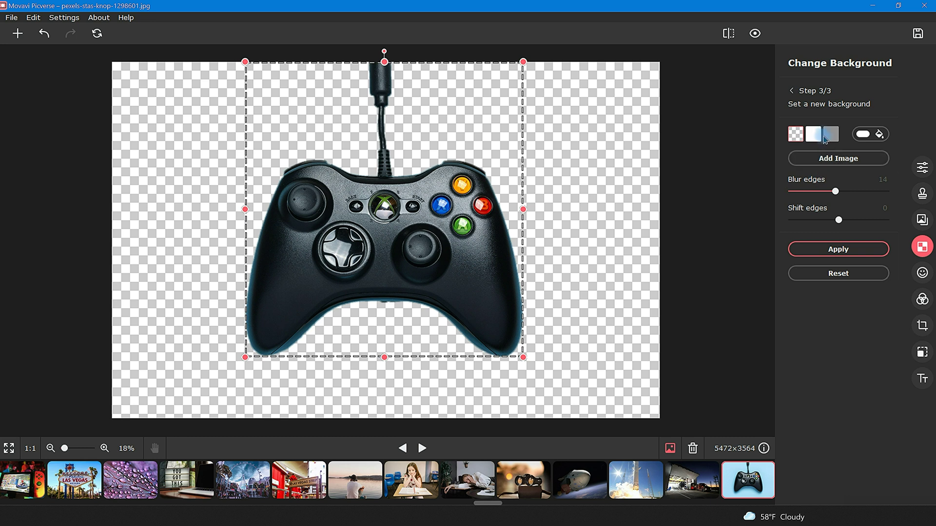
pyautogui.click(817, 138)
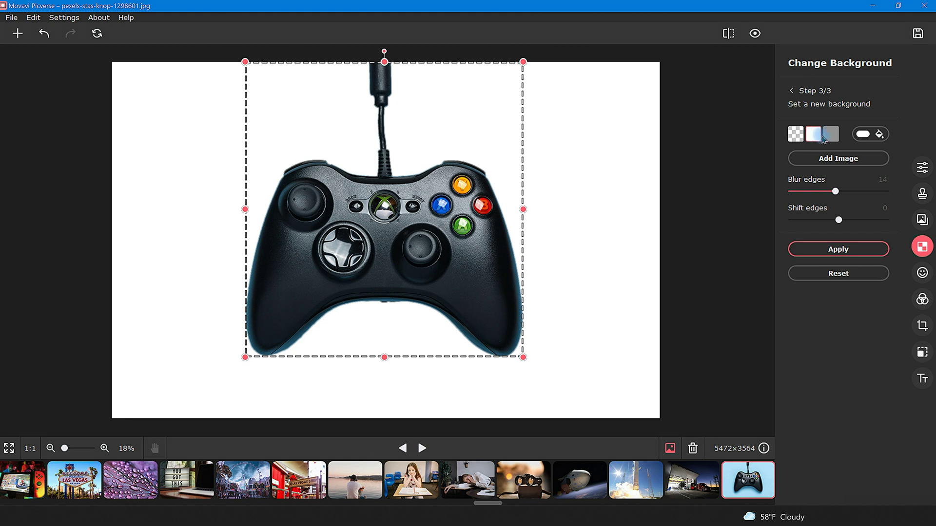
pyautogui.click(866, 135)
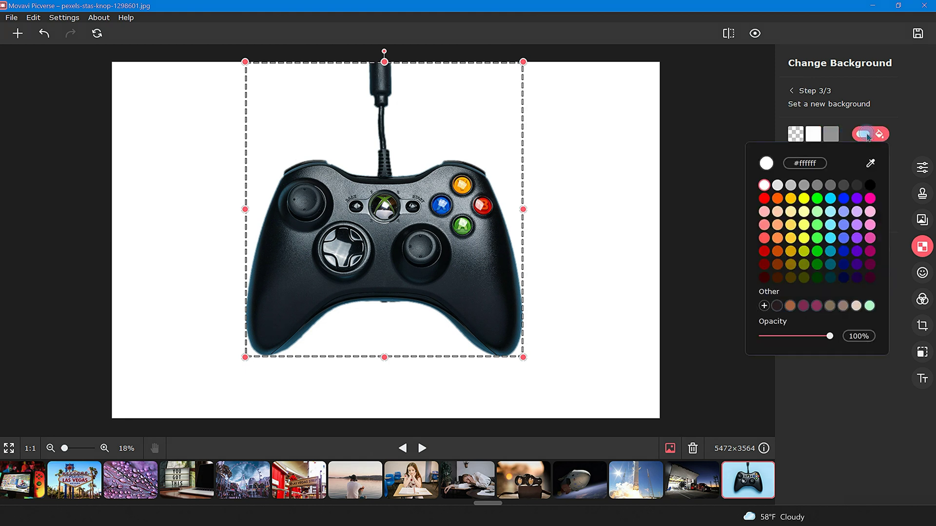
pyautogui.click(804, 198)
pyautogui.click(817, 198)
pyautogui.click(830, 198)
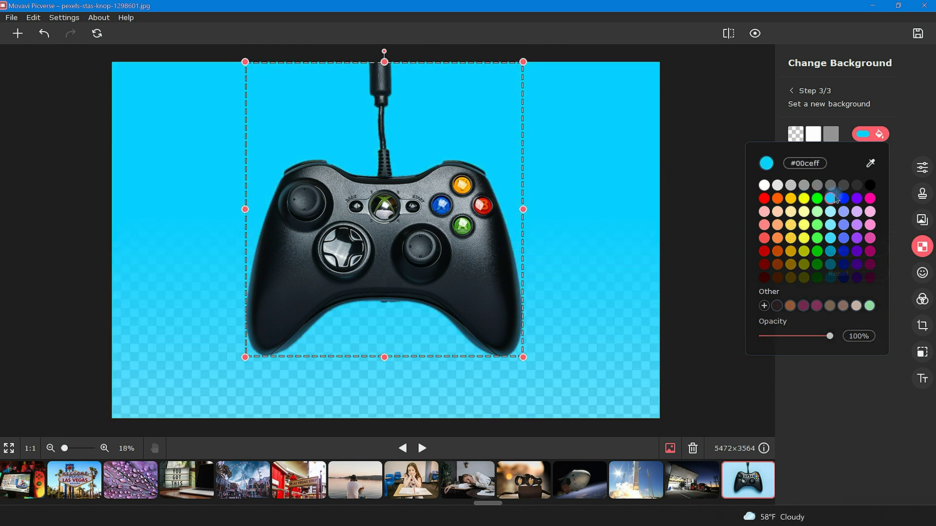
# Set a transparent background with edge blur 4 and edge shift 1
pyautogui.click(798, 135)
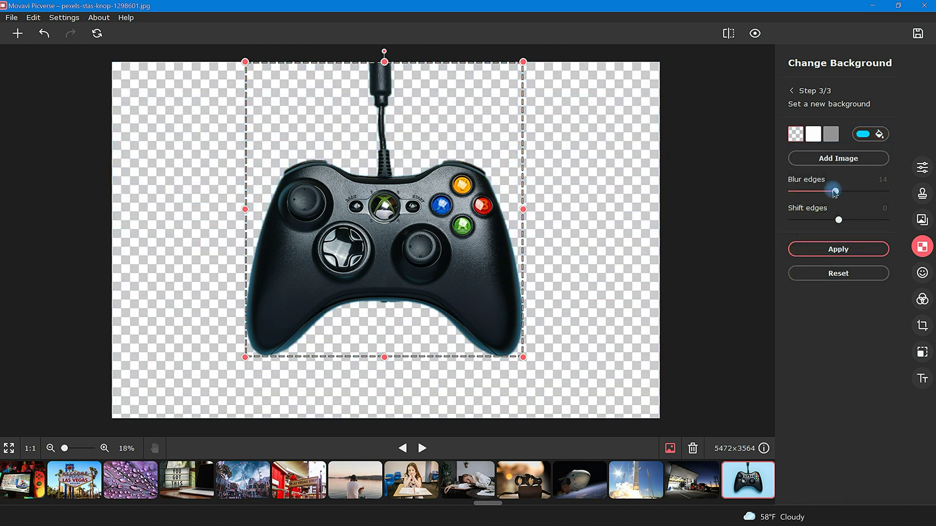
pyautogui.moveTo(835, 192); pyautogui.dragTo(804, 199)
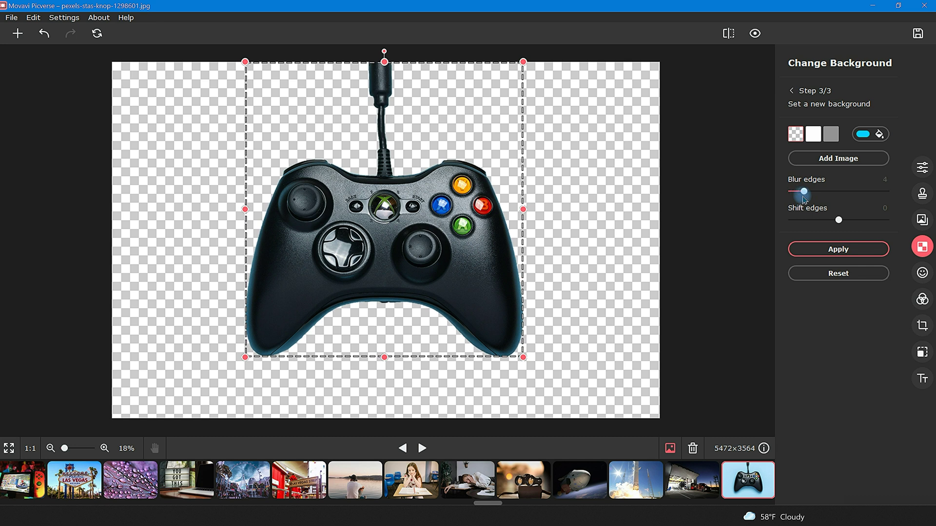
pyautogui.moveTo(825, 223)
pyautogui.mouseDown()
pyautogui.moveTo(816, 224)
pyautogui.moveTo(882, 223)
pyautogui.moveTo(842, 230)
pyautogui.mouseUp()
# Apply the transparent background and set the save file type to PNG
pyautogui.click(855, 251)
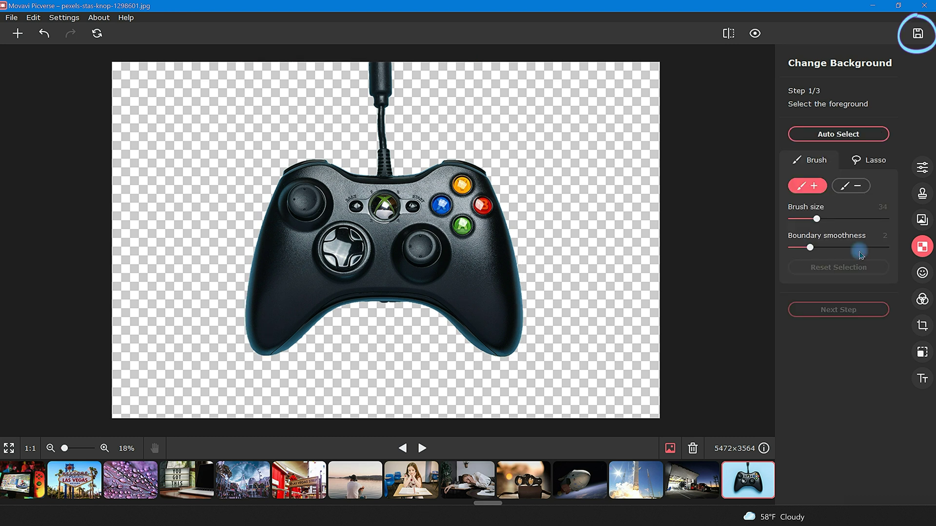
pyautogui.click(916, 35)
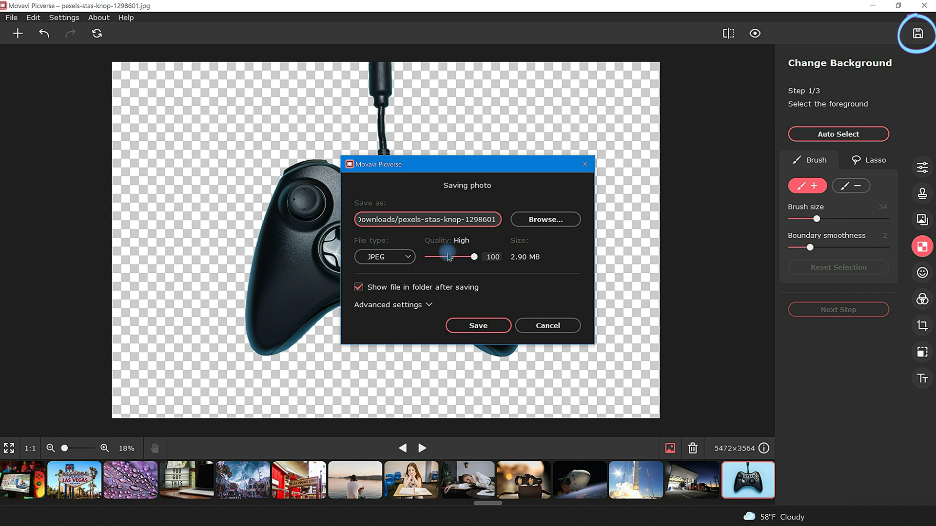
pyautogui.click(409, 258)
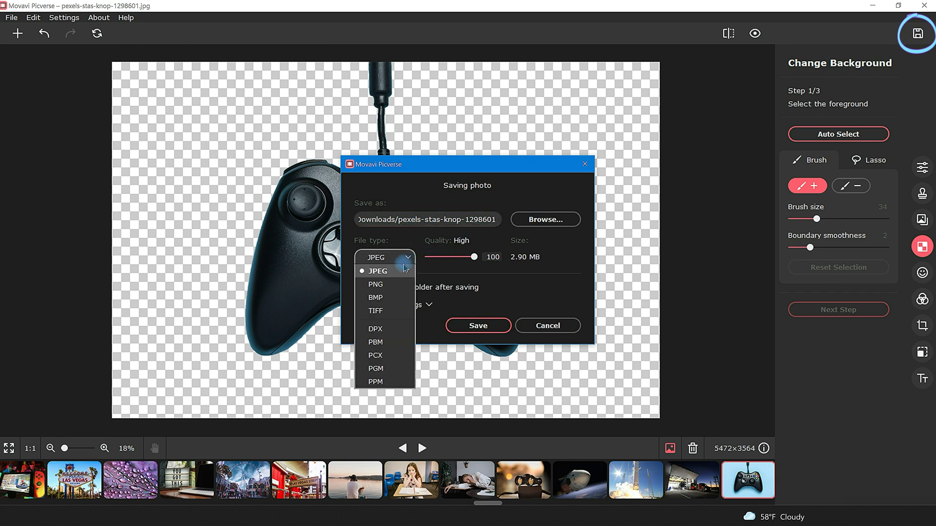
pyautogui.click(395, 287)
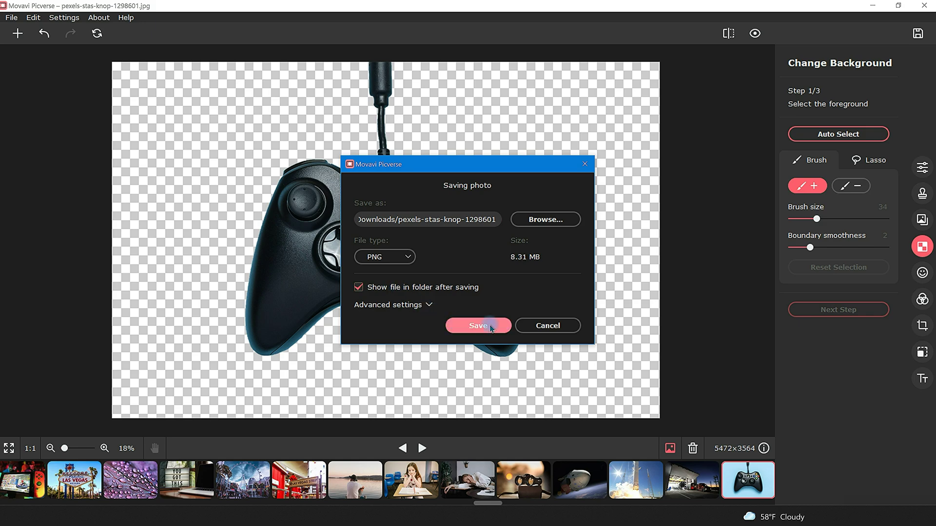